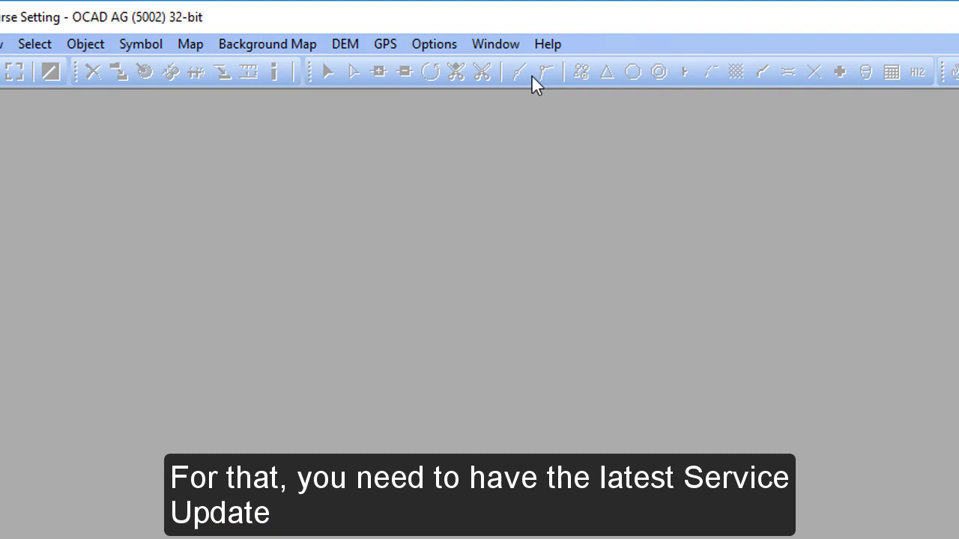
# - Check for the OCAD service update and decline downloading it for now
pyautogui.click(512, 31)
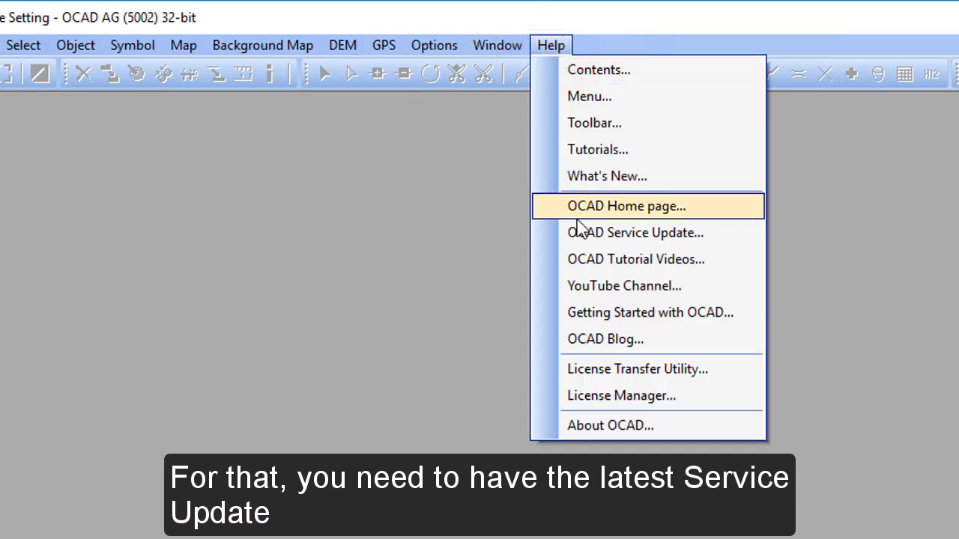
pyautogui.click(576, 237)
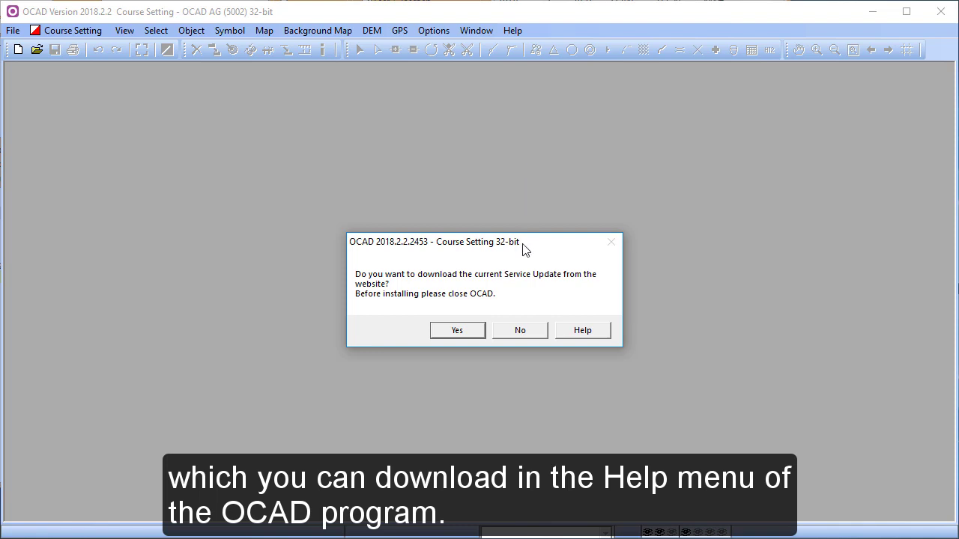
pyautogui.click(520, 331)
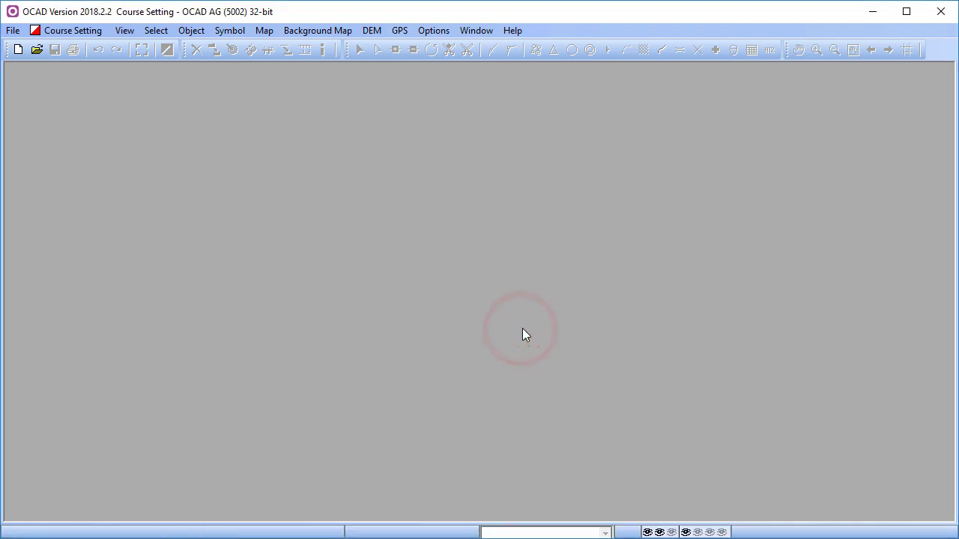
# - Launch the New Course Setting Project wizard with event title 'Training Course' and discipline Foot-O
pyautogui.click(16, 30)
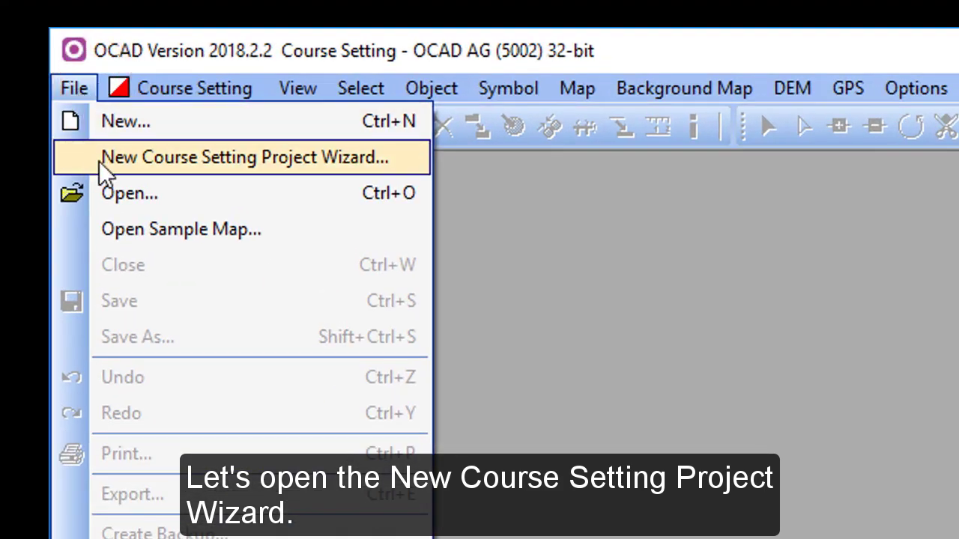
pyautogui.click(108, 161)
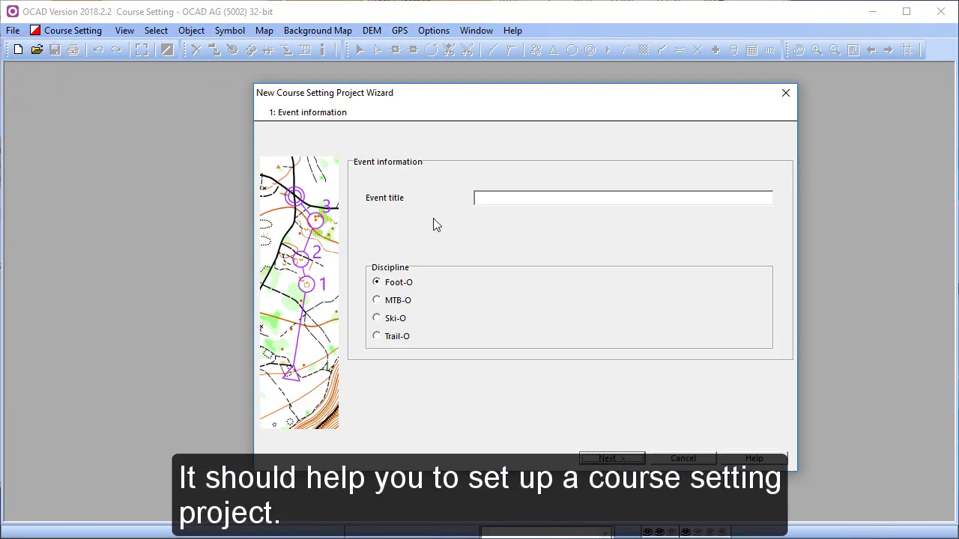
pyautogui.click(503, 201)
pyautogui.write('Training Course')
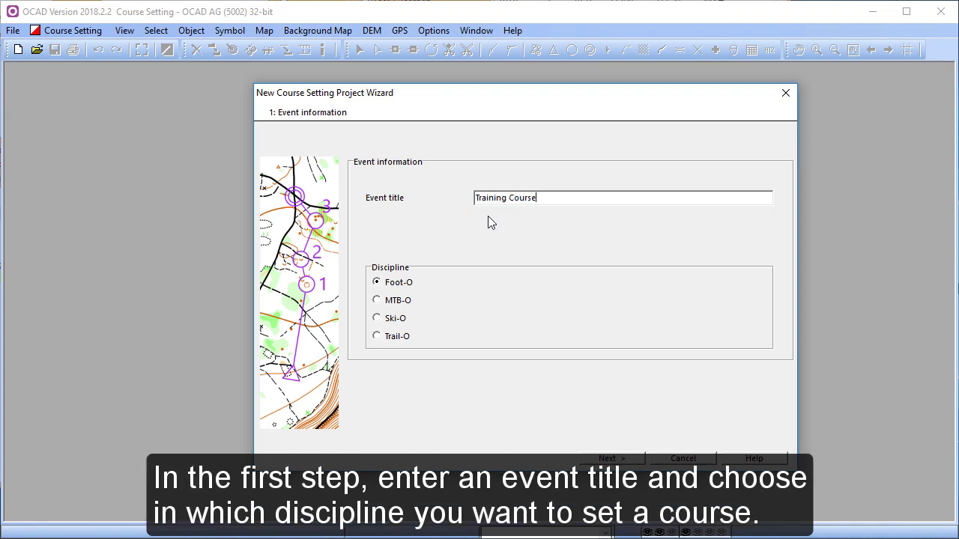
pyautogui.click(376, 287)
# - Load the Bürenflue ISOM 2017 map as the background map at 1:10000
pyautogui.click(608, 458)
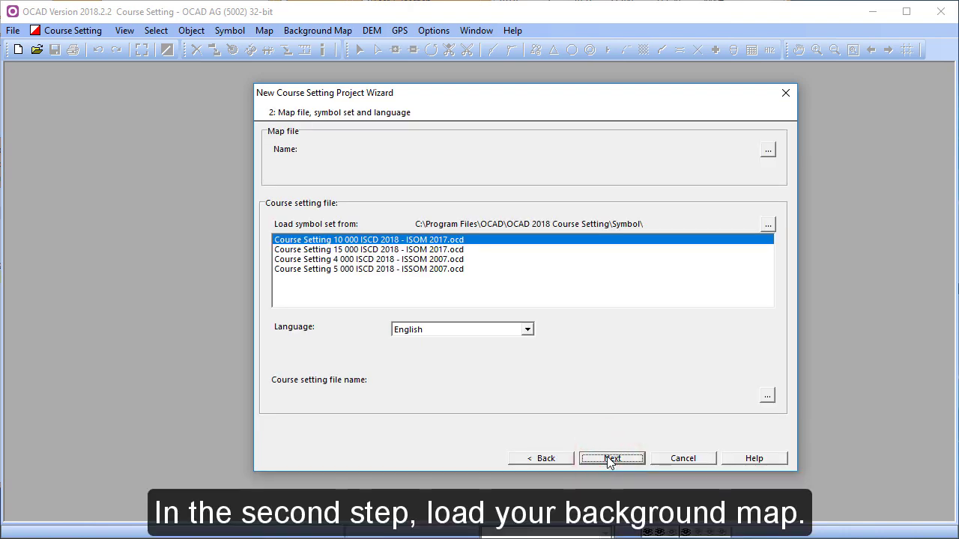
pyautogui.click(766, 152)
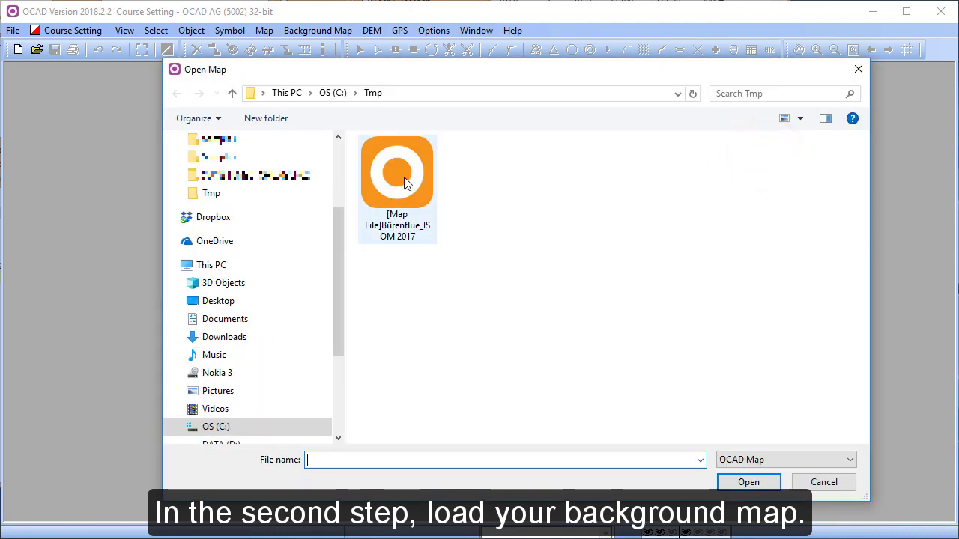
pyautogui.click(403, 183)
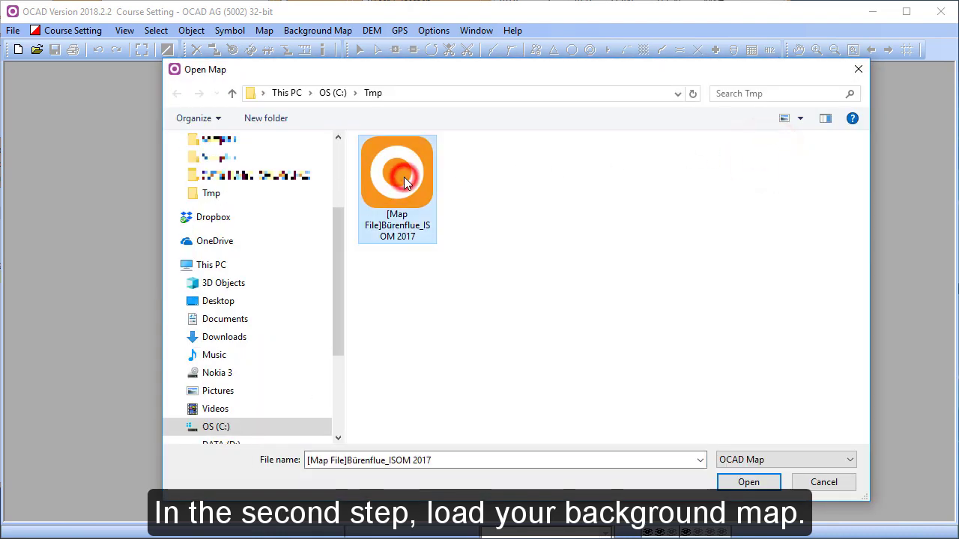
pyautogui.click(749, 482)
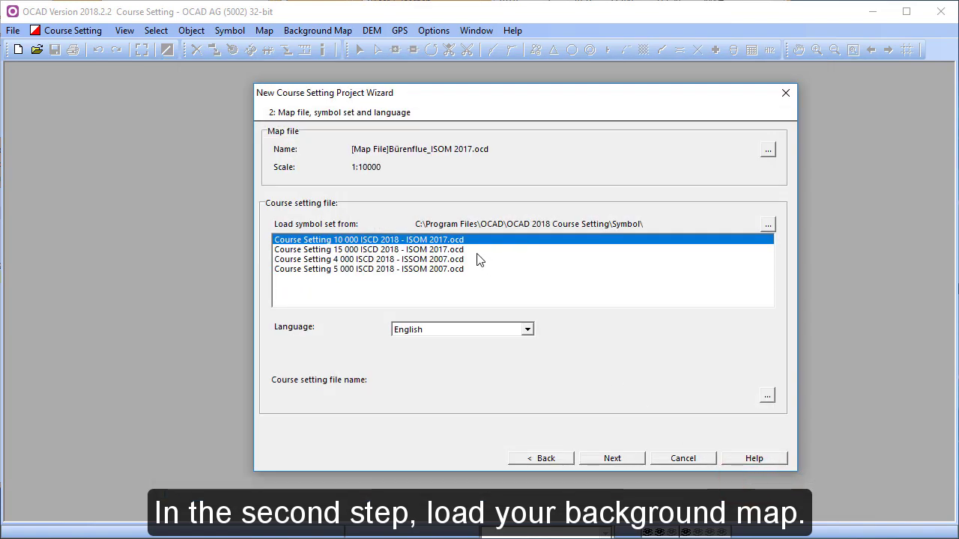
# - Set the course setting file to be saved as Training Course.ocd in Tmp
pyautogui.click(771, 396)
pyautogui.click(347, 424)
pyautogui.write('[Course Setting File] Training Course')
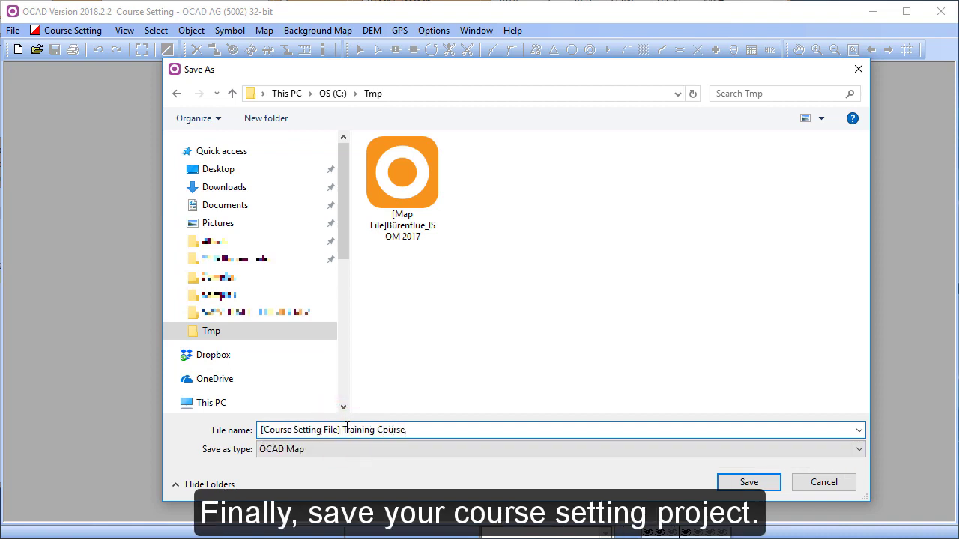
pyautogui.click(738, 481)
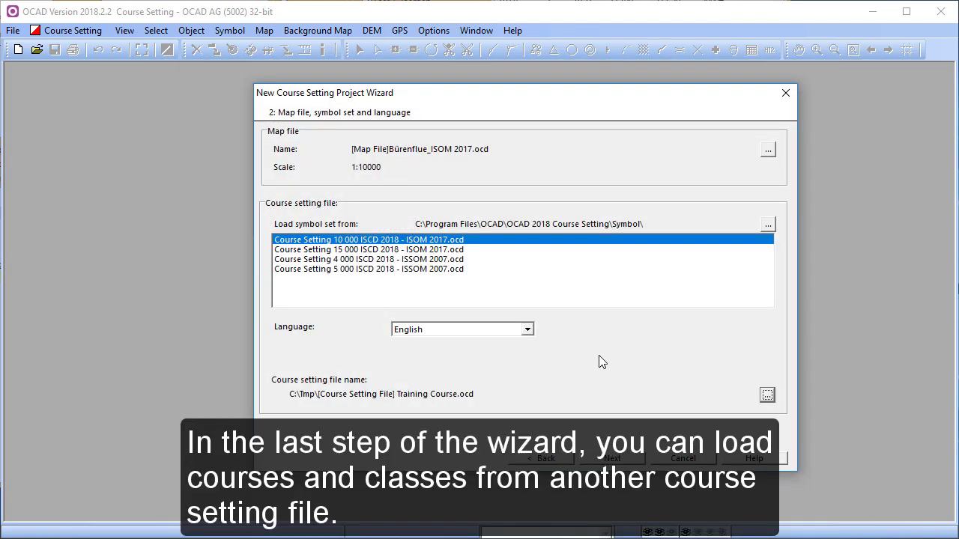
# - On the Options step, enable White outline on control number, keeping 1.00 mm connection-line distance
pyautogui.click(612, 459)
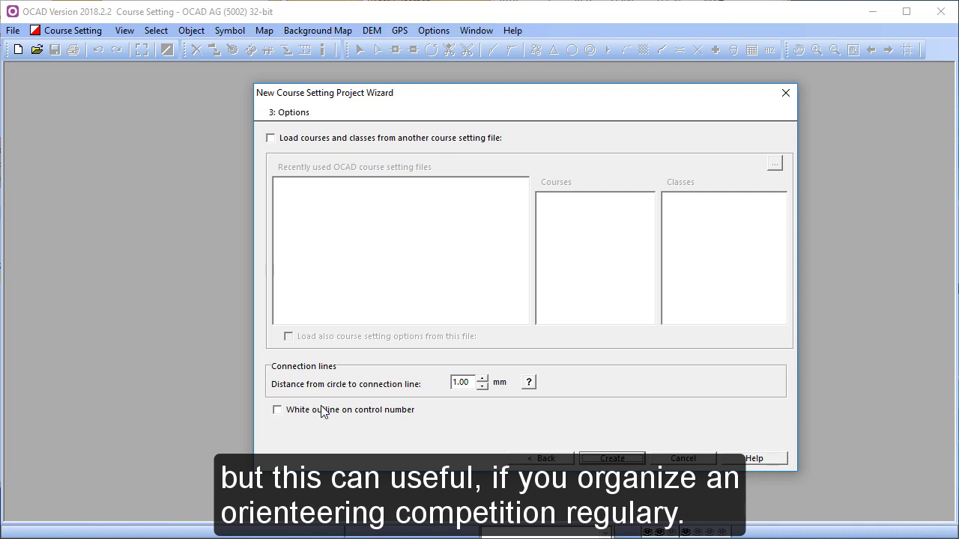
pyautogui.click(277, 410)
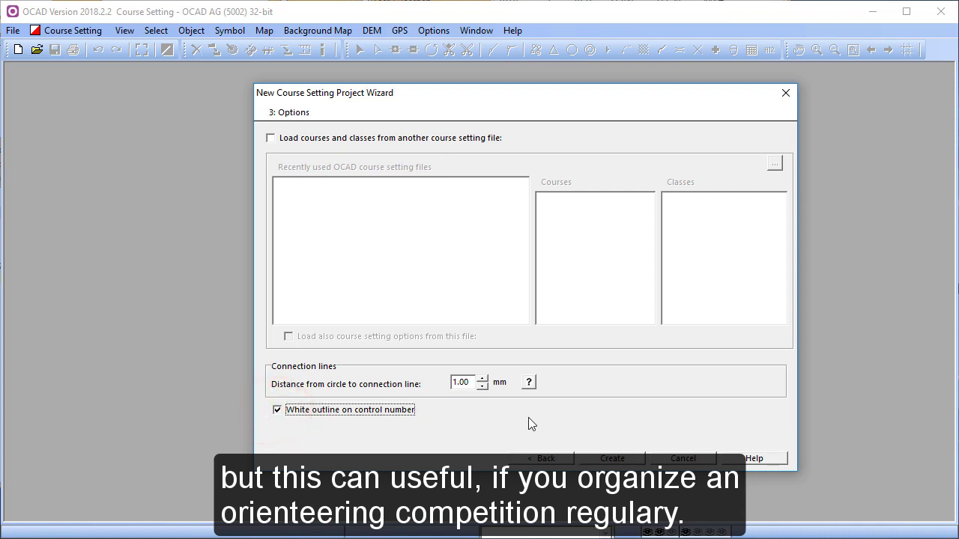
# - Create the Training Course project and zoom in on the centre of the Bürenflue map
pyautogui.click(612, 459)
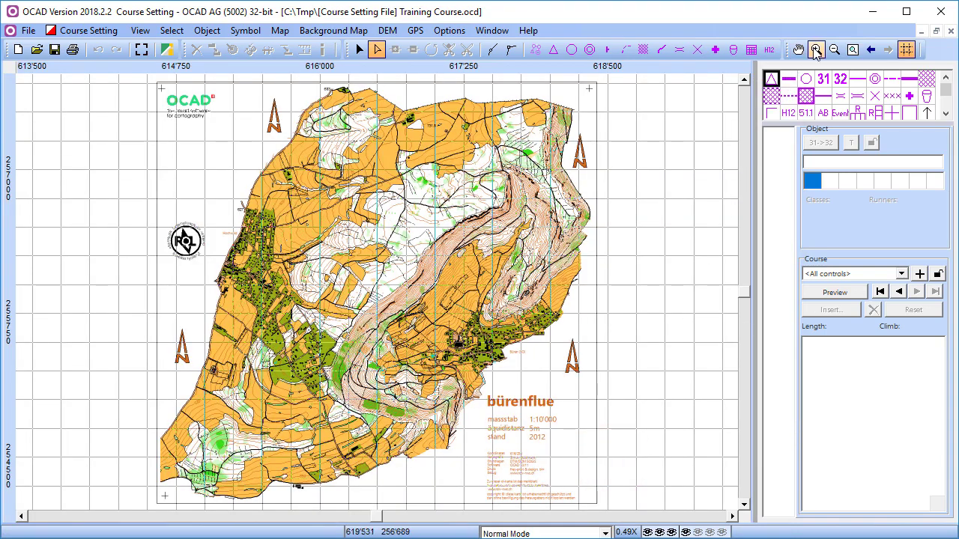
pyautogui.click(498, 174)
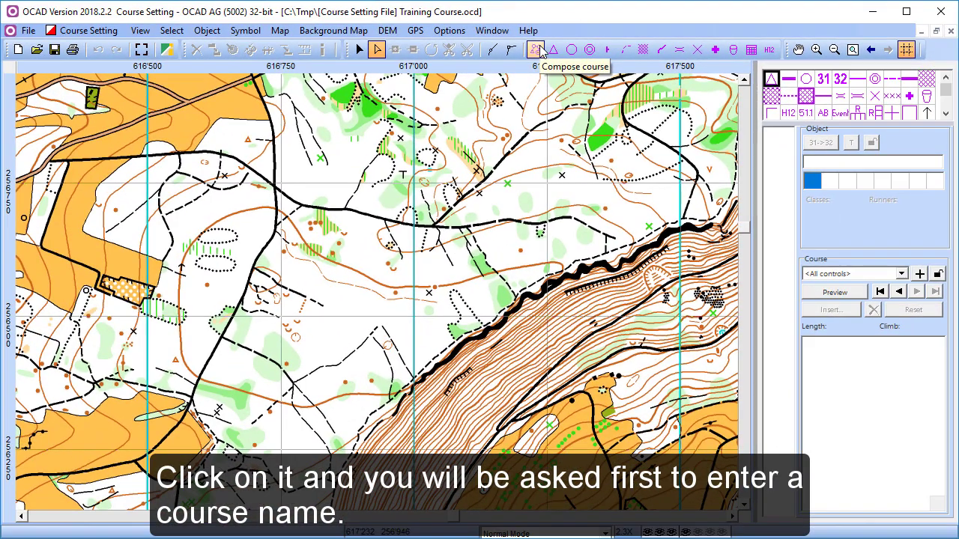
# - Compose a new course under the default name 'Course 1' and close the Courses dialog
pyautogui.click(538, 49)
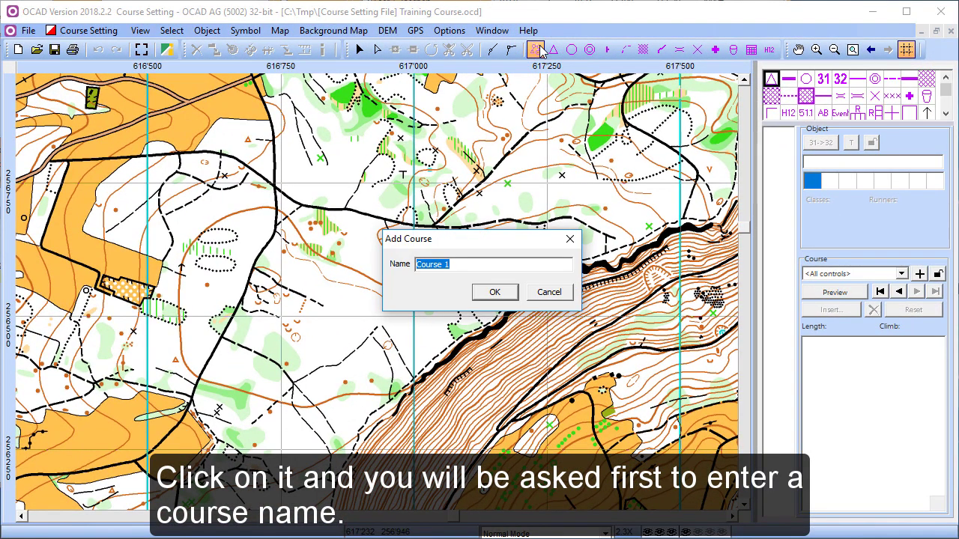
pyautogui.click(496, 292)
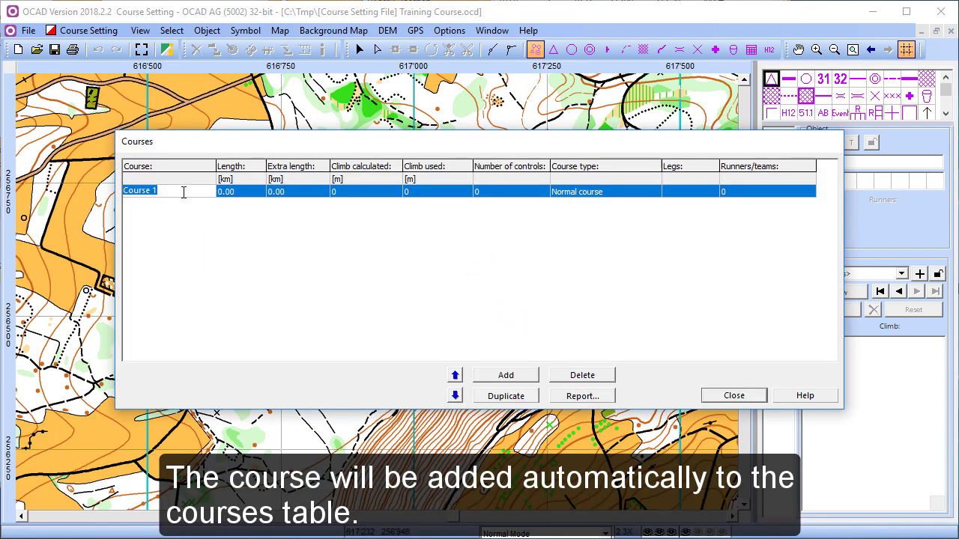
pyautogui.click(731, 397)
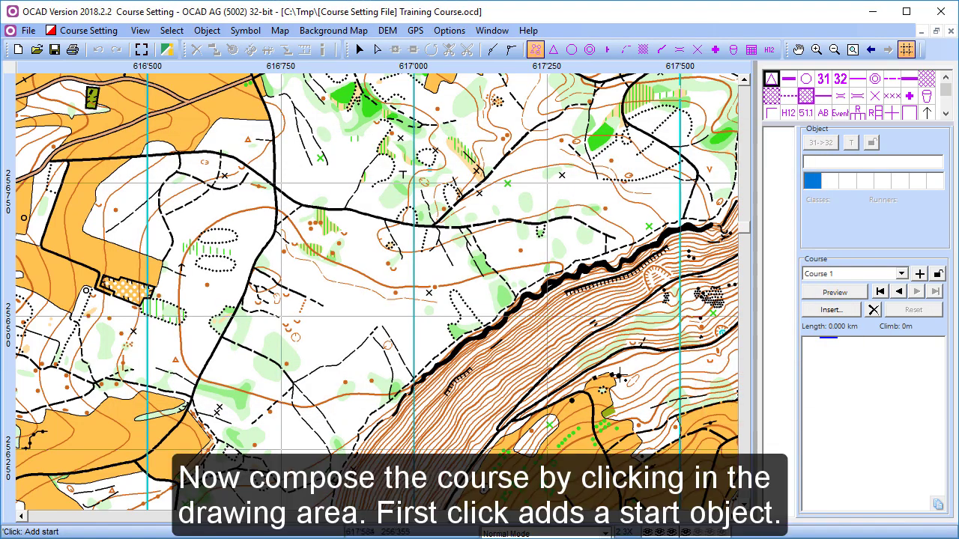
# - Place start S1, controls 31 through 35, and finish F1 for a 1.060 km Course 1
pyautogui.click(253, 266)
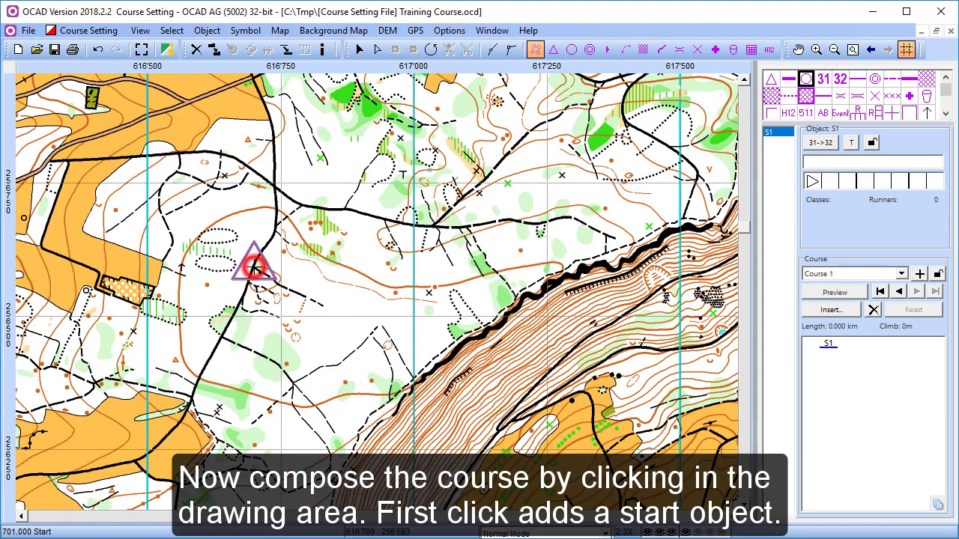
pyautogui.click(392, 269)
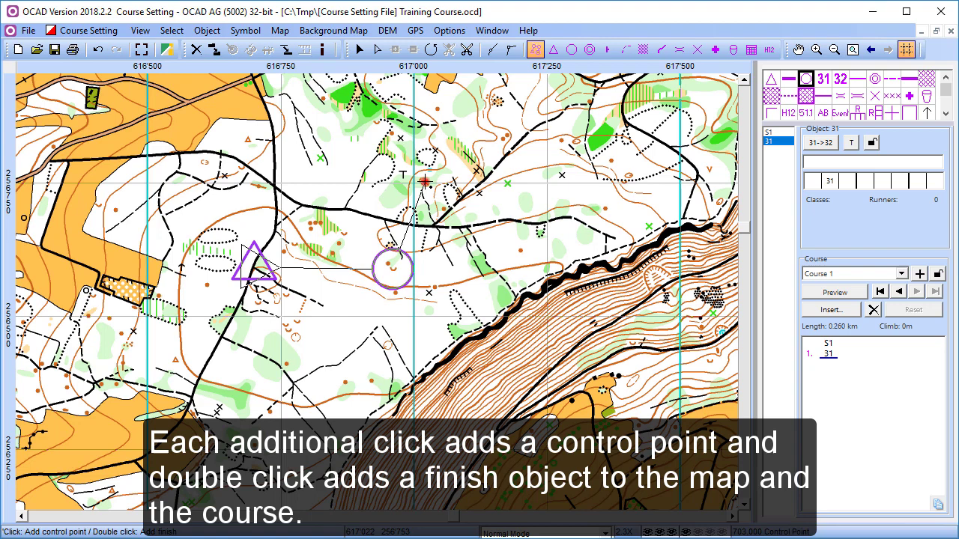
pyautogui.click(424, 182)
pyautogui.click(320, 159)
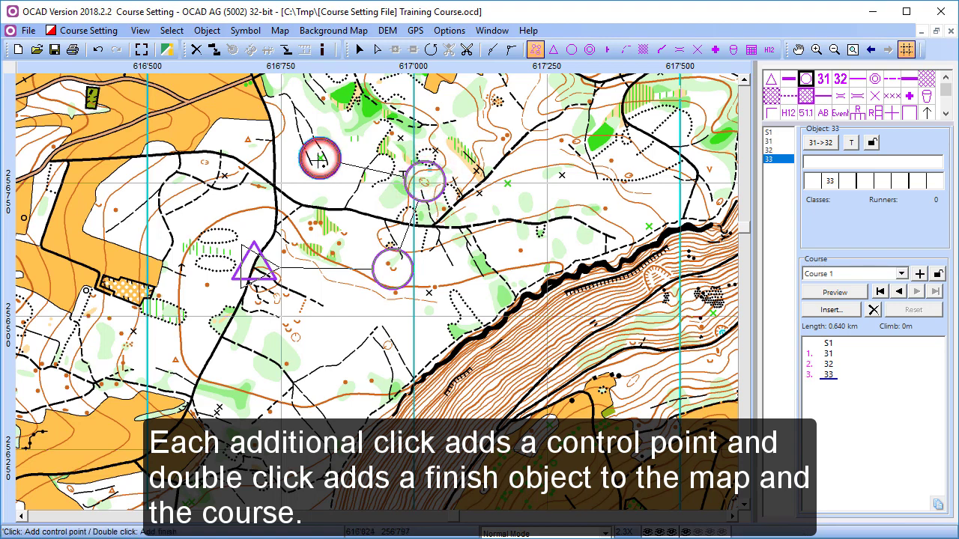
pyautogui.click(247, 140)
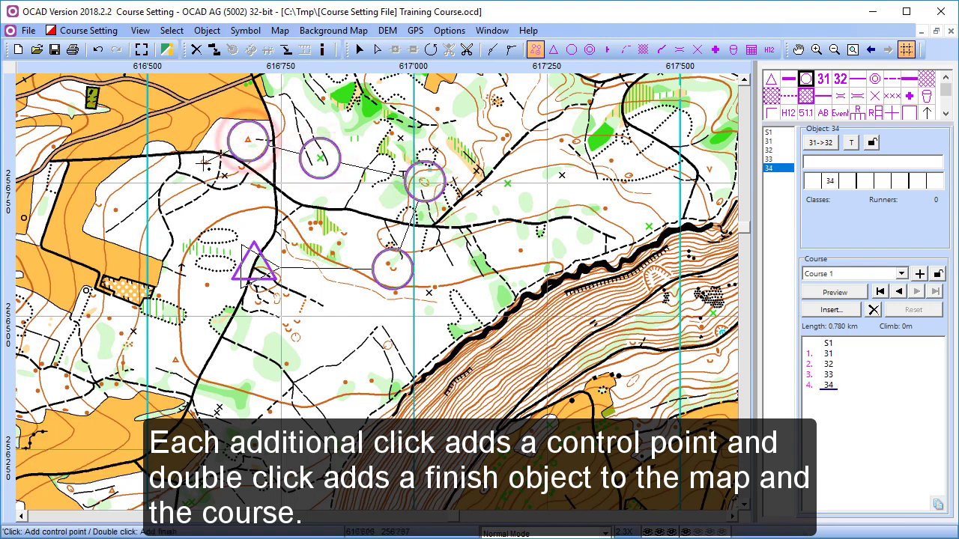
pyautogui.click(203, 162)
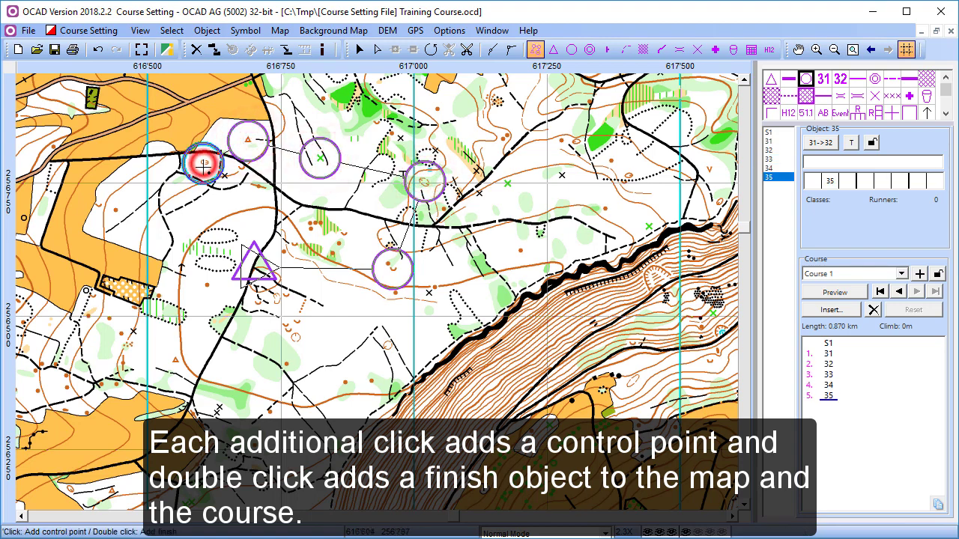
pyautogui.doubleClick(164, 259)
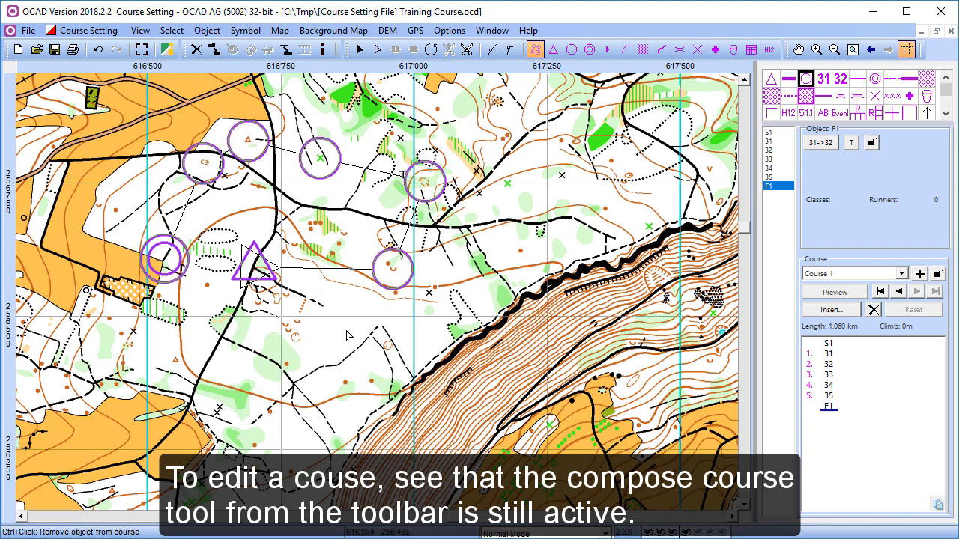
pyautogui.moveTo(397, 269)
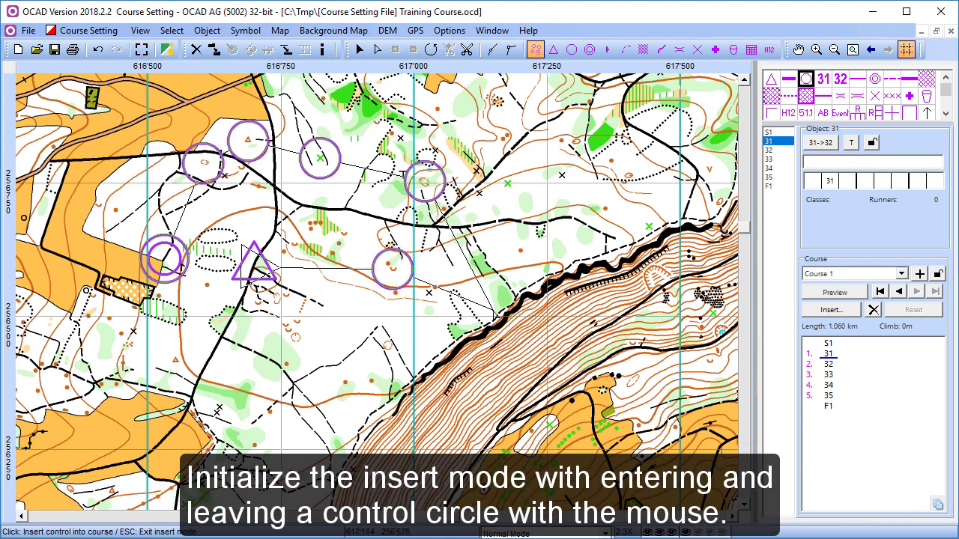
# - Insert controls 36 and 37 after 31 and 38 after 32, and remove control 33
pyautogui.click(458, 317)
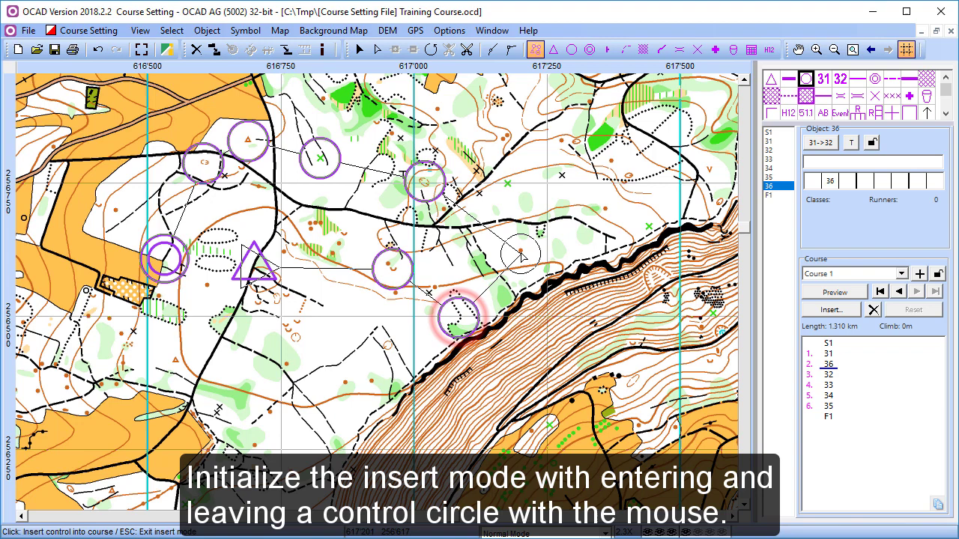
pyautogui.click(520, 251)
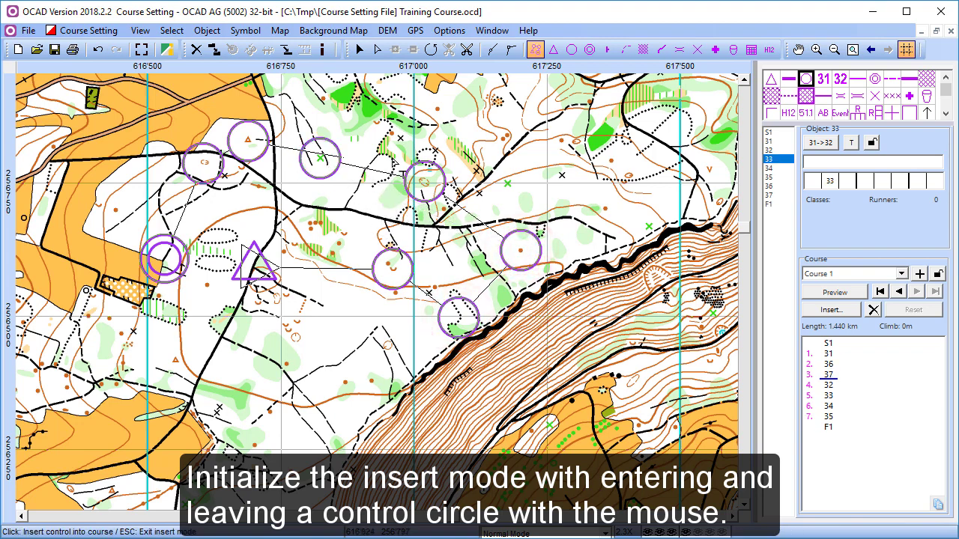
pyautogui.moveTo(425, 182)
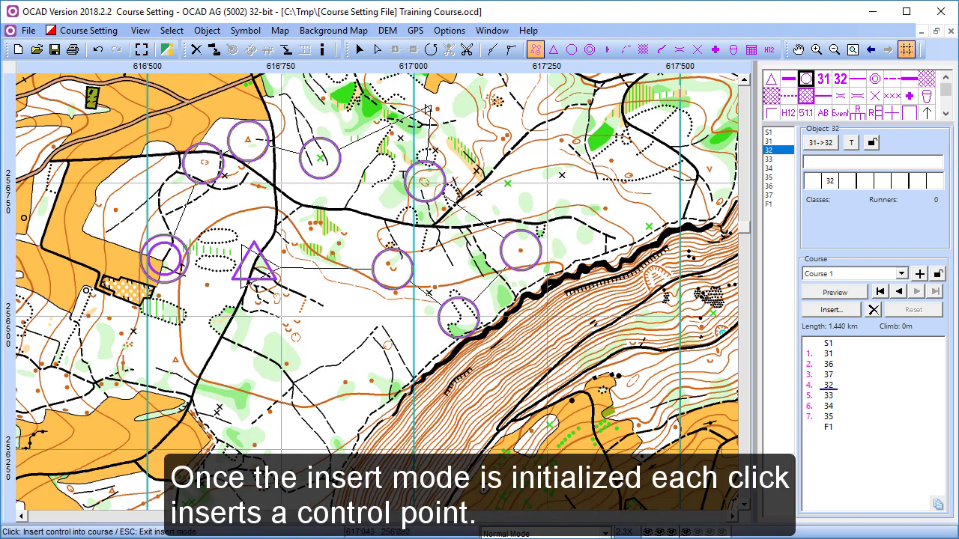
pyautogui.click(438, 109)
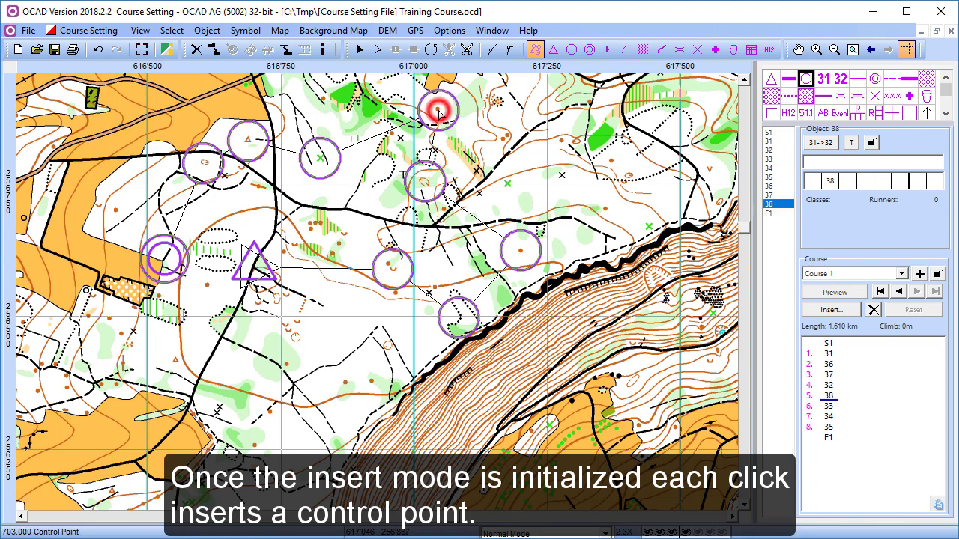
pyautogui.keyDown('ctrl'); pyautogui.click(324, 158); pyautogui.keyUp('ctrl')
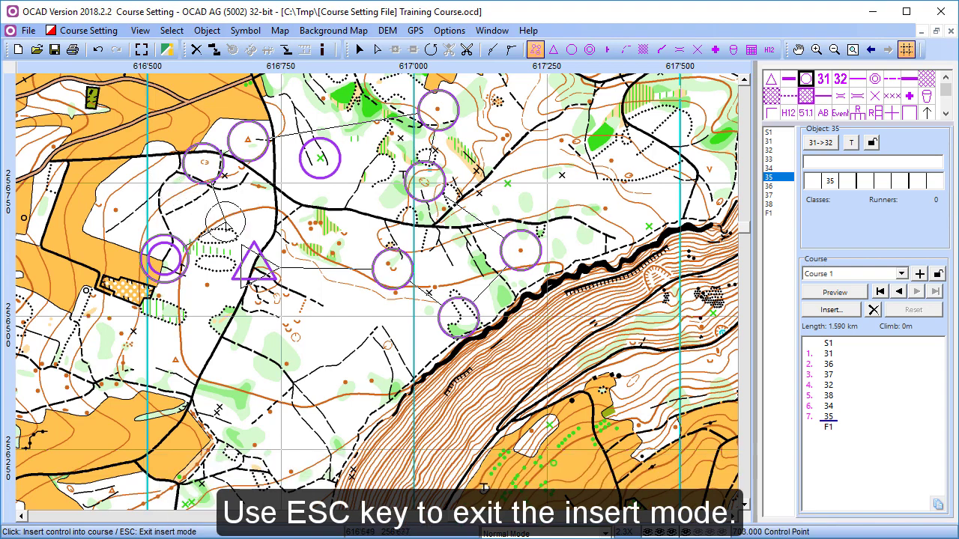
pyautogui.press('Escape')
pyautogui.moveTo(223, 222); pyautogui.dragTo(258, 279)
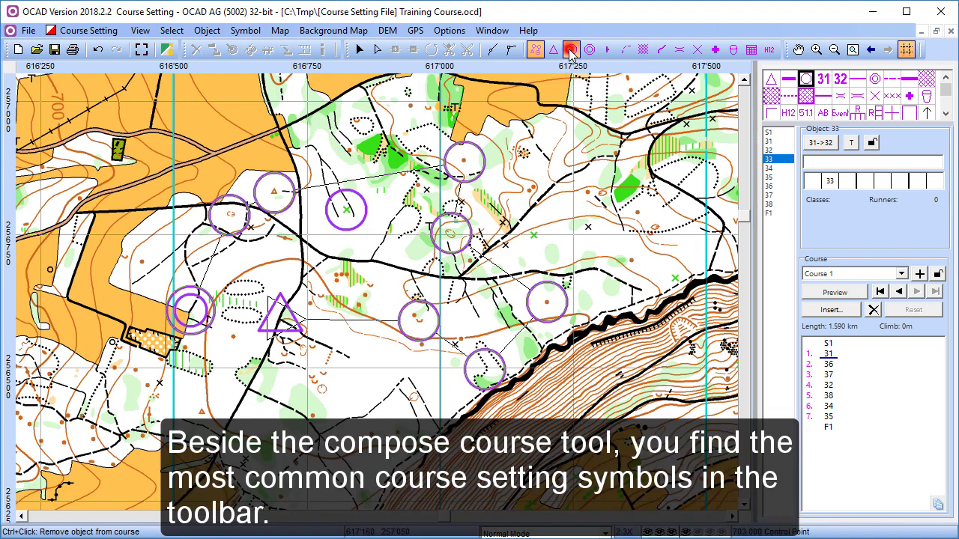
# - Place a new control east of the course with code 39
pyautogui.click(571, 49)
pyautogui.click(585, 229)
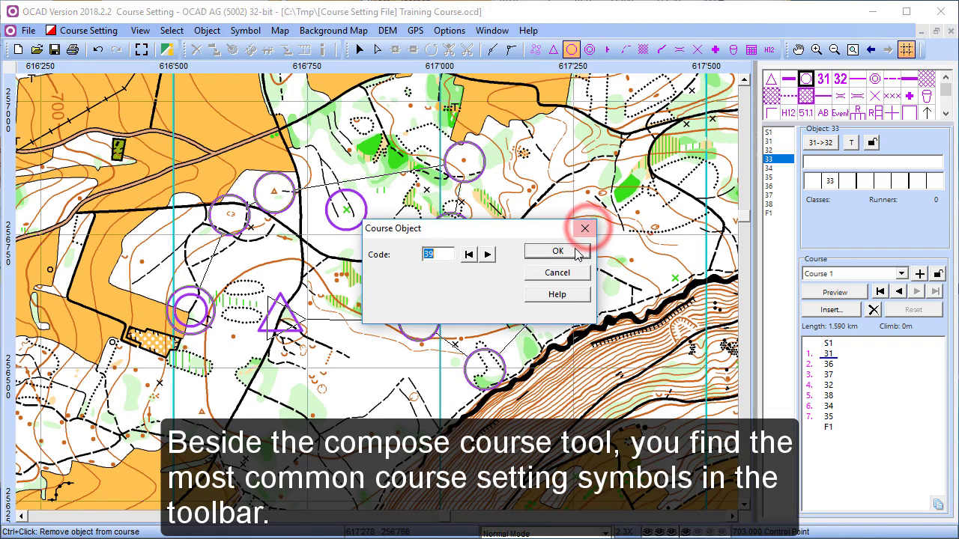
pyautogui.click(577, 254)
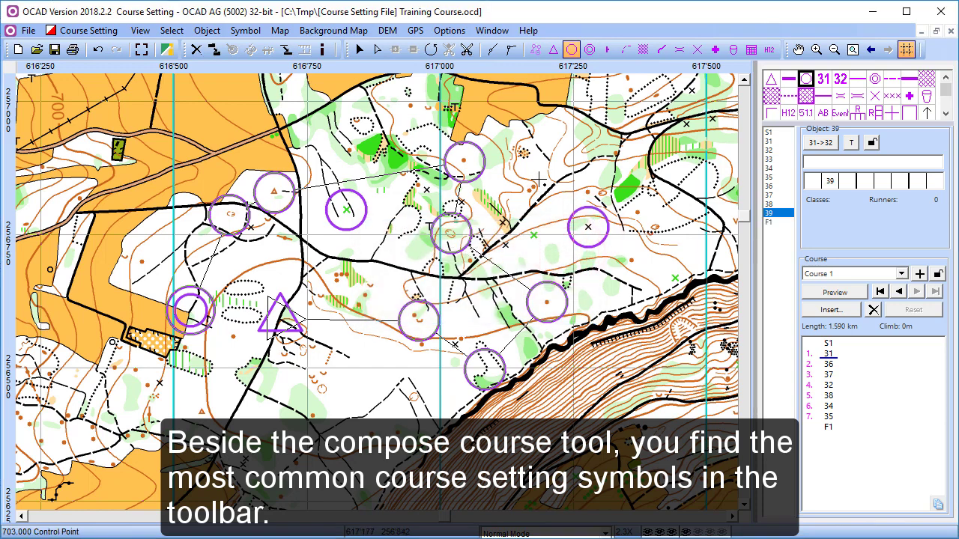
# - Draw a curved marked route just above control 39 with code M1
pyautogui.click(624, 49)
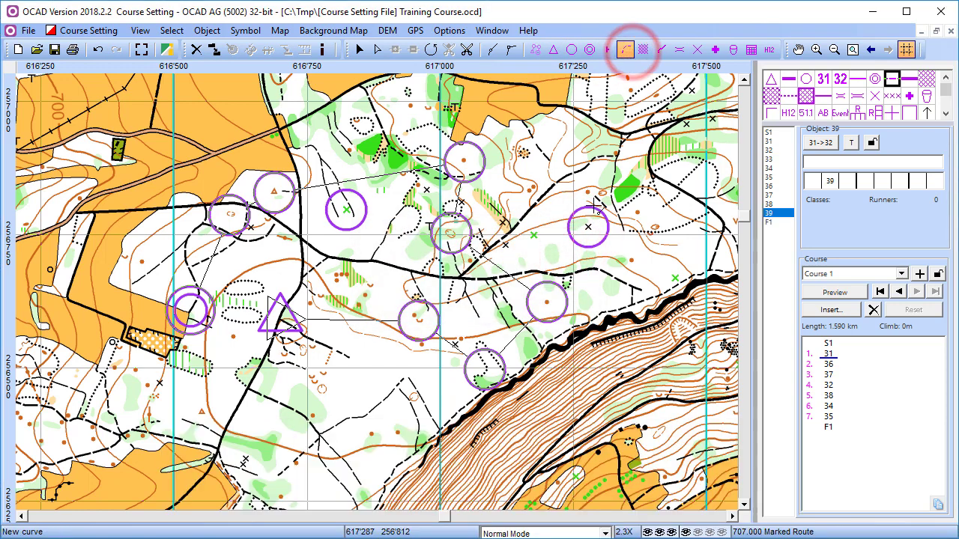
pyautogui.moveTo(595, 207); pyautogui.dragTo(606, 173)
pyautogui.click(560, 182)
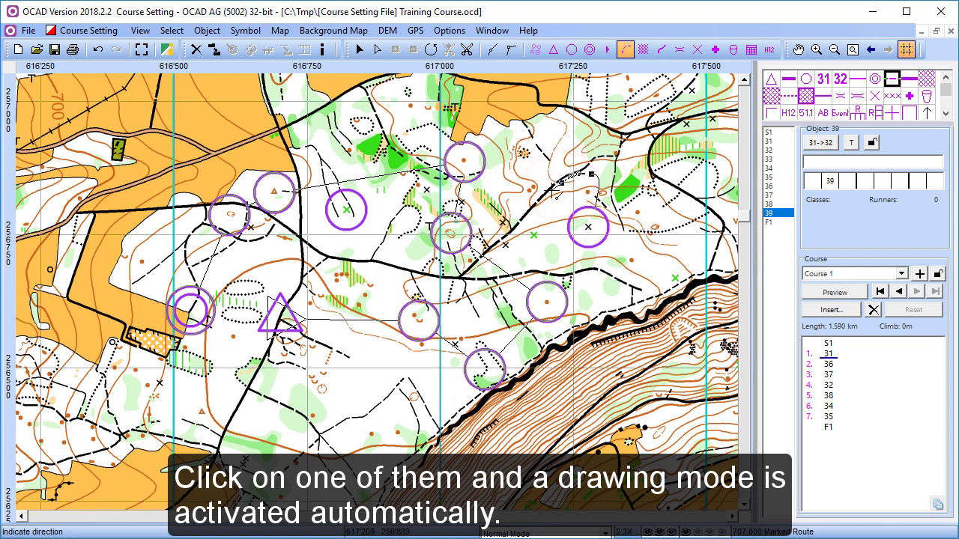
pyautogui.click(550, 191)
pyautogui.click(559, 251)
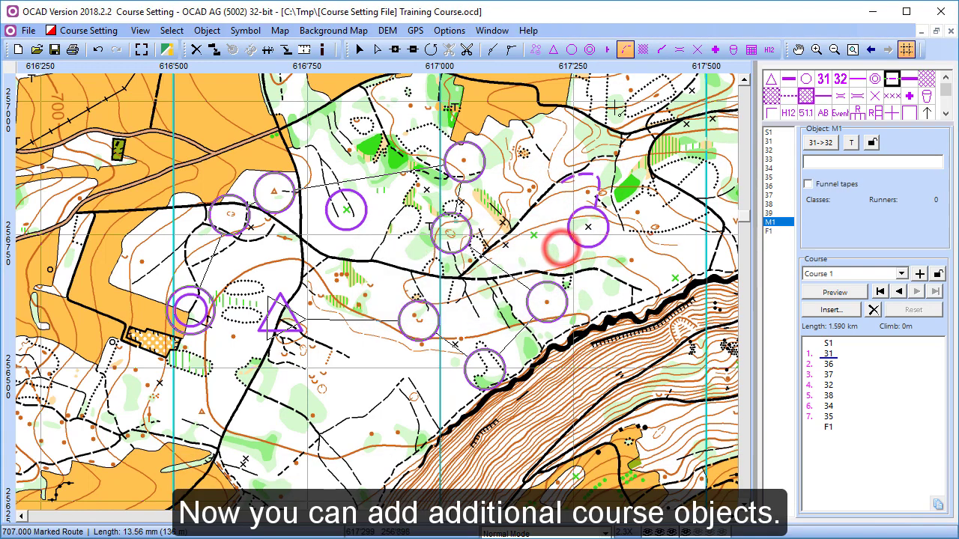
# - Draw a hatched out-of-bounds area of 19517 m² on the steep slope
pyautogui.click(643, 49)
pyautogui.click(622, 323)
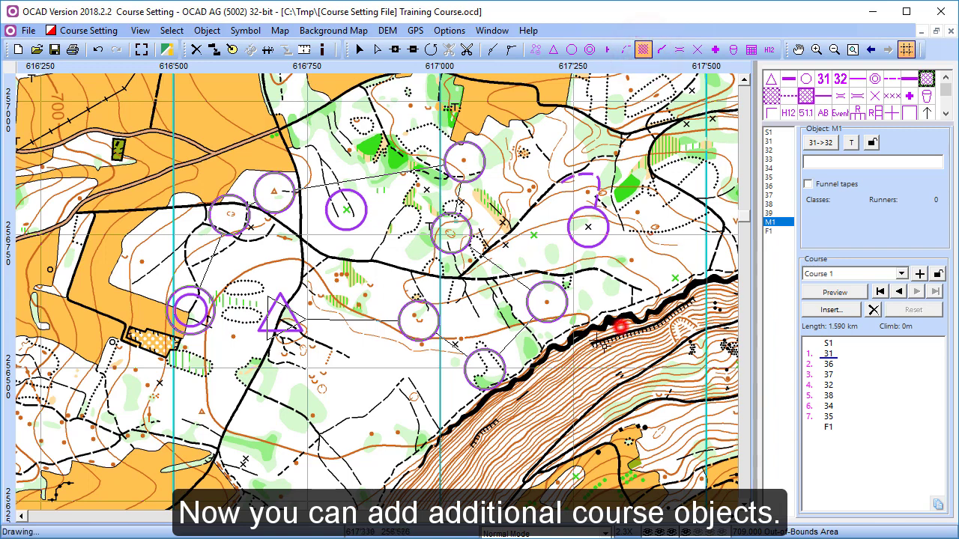
pyautogui.click(552, 356)
pyautogui.click(531, 400)
pyautogui.click(561, 428)
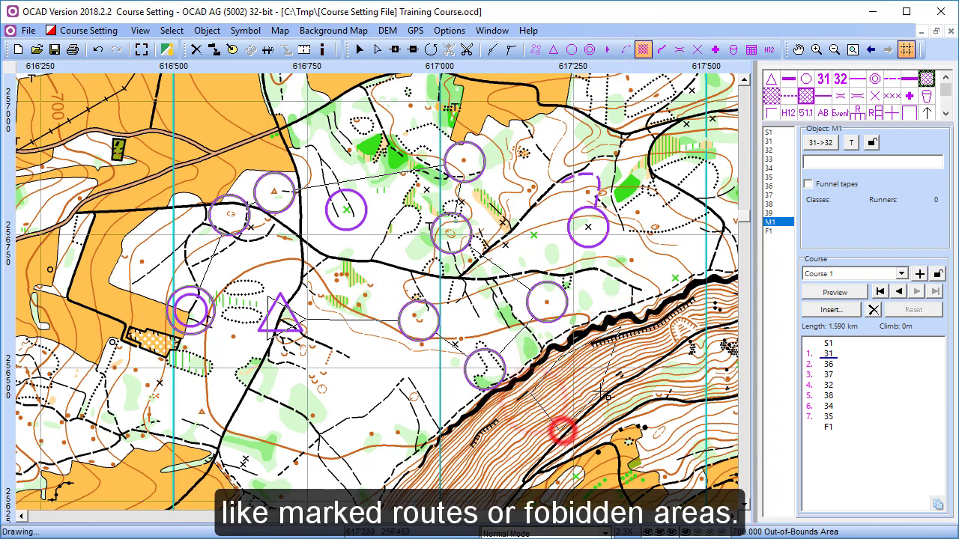
pyautogui.click(599, 390)
pyautogui.doubleClick(652, 346)
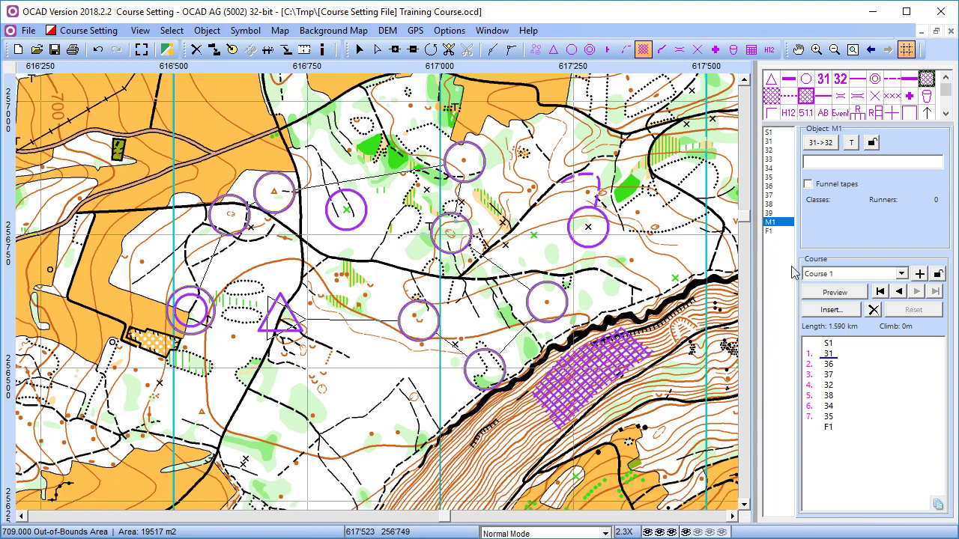
# - Add Course 2 and begin it with start S1, control 31 and control 37
pyautogui.click(919, 274)
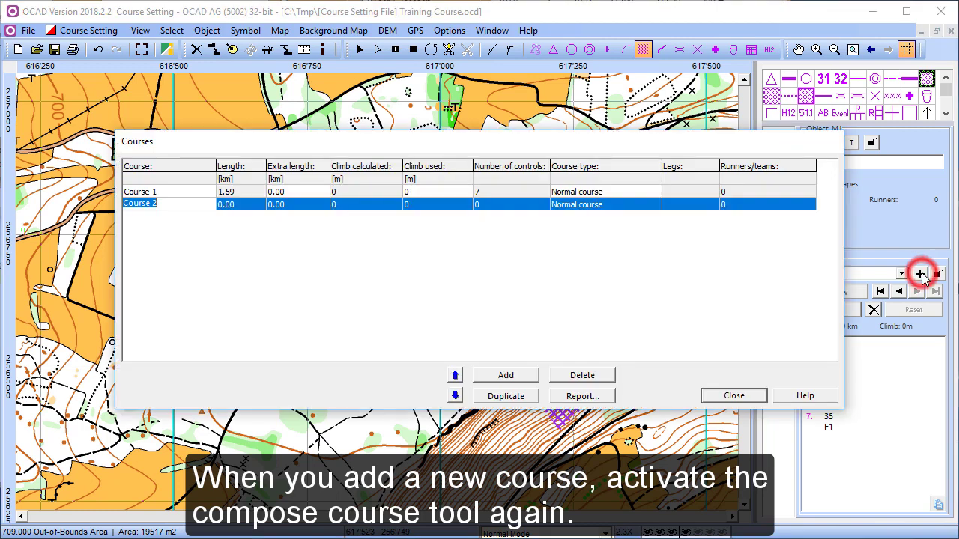
pyautogui.click(734, 395)
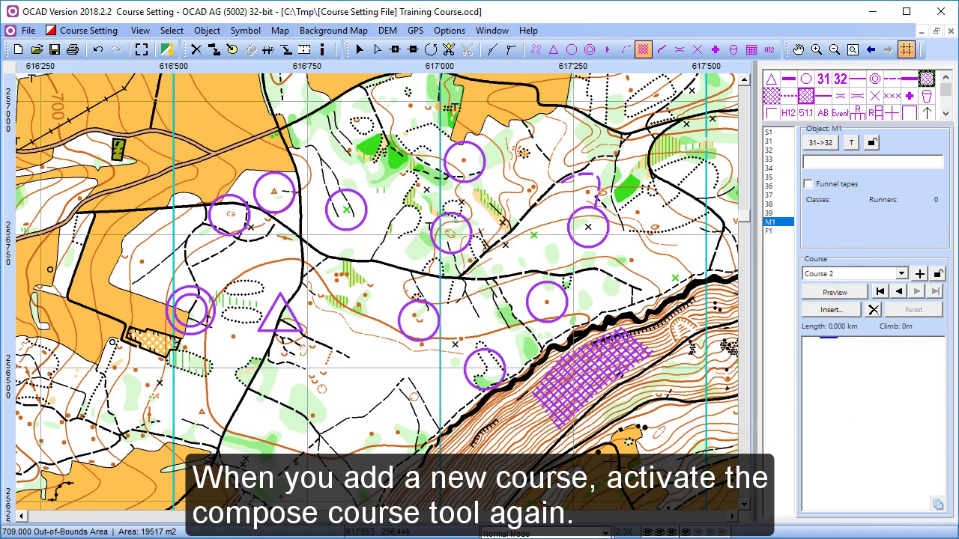
pyautogui.click(535, 49)
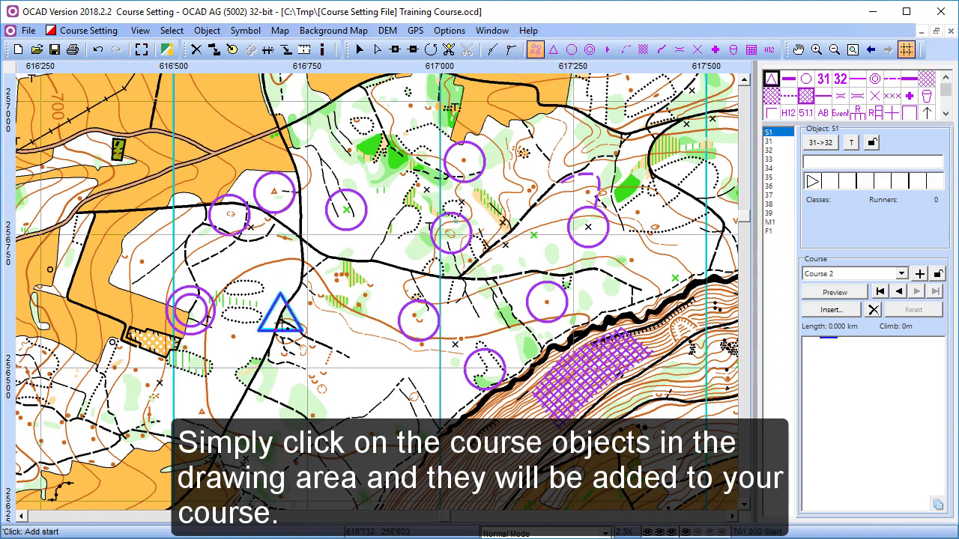
pyautogui.click(281, 319)
pyautogui.click(419, 321)
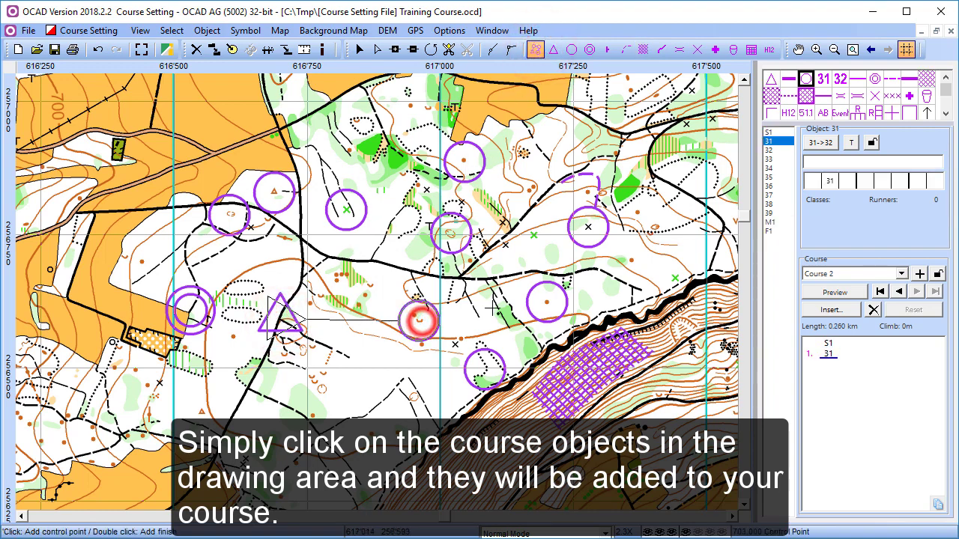
pyautogui.click(546, 302)
# - Continue Course 2 through 39, 38, 32, 33, 34 to finish F1, then preview it
pyautogui.click(588, 227)
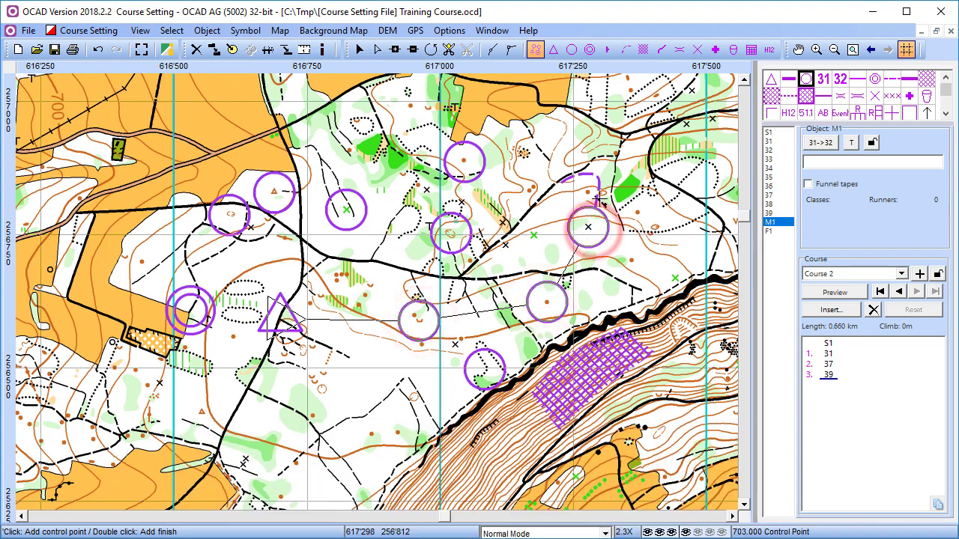
pyautogui.click(465, 161)
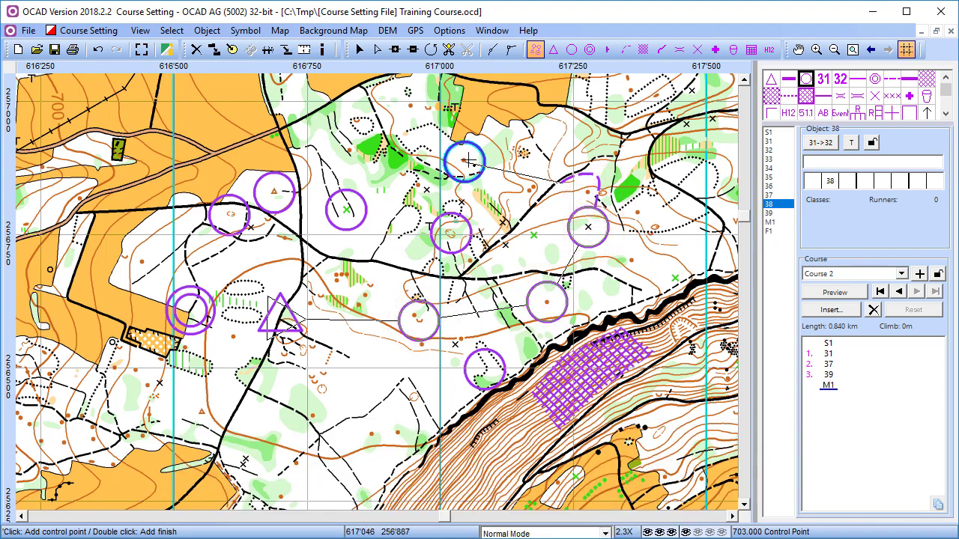
pyautogui.click(452, 233)
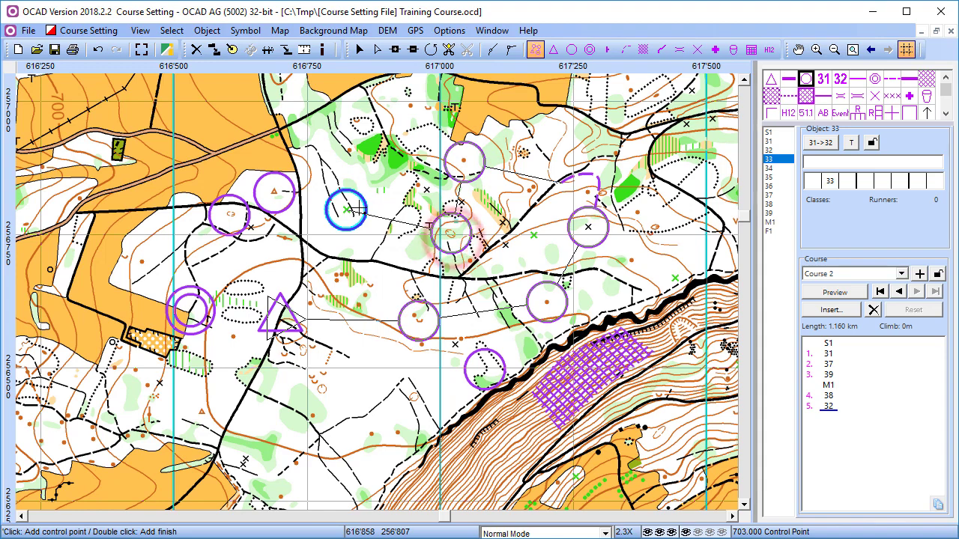
pyautogui.click(356, 210)
pyautogui.click(191, 309)
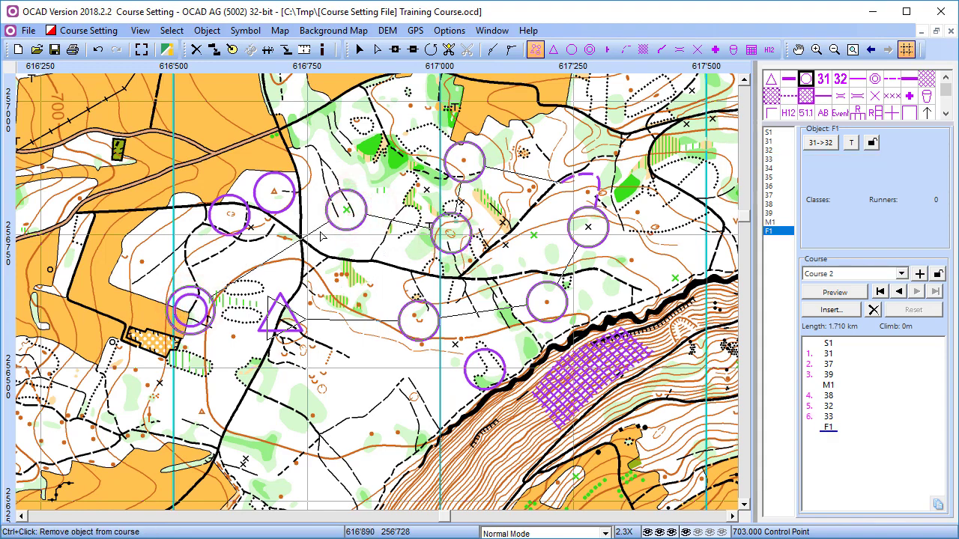
pyautogui.click(273, 193)
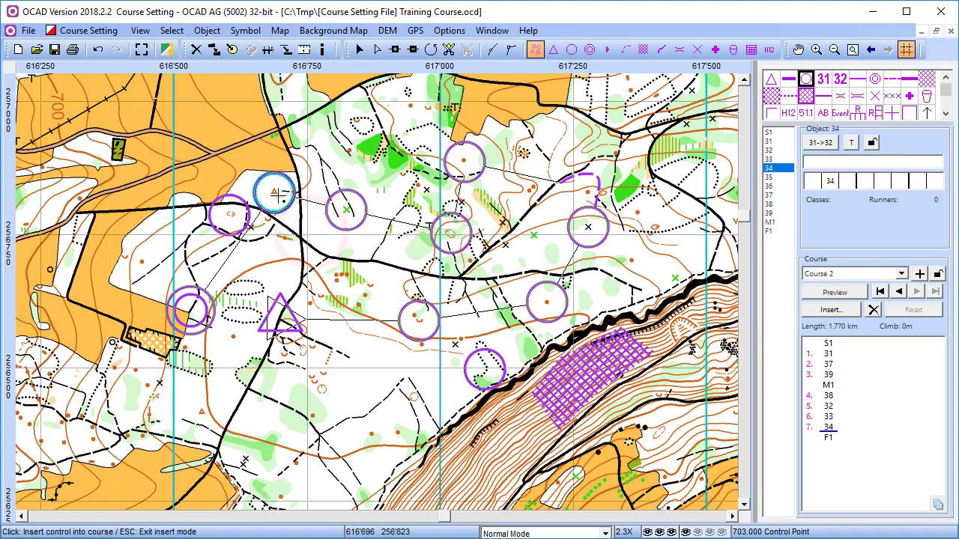
pyautogui.click(850, 292)
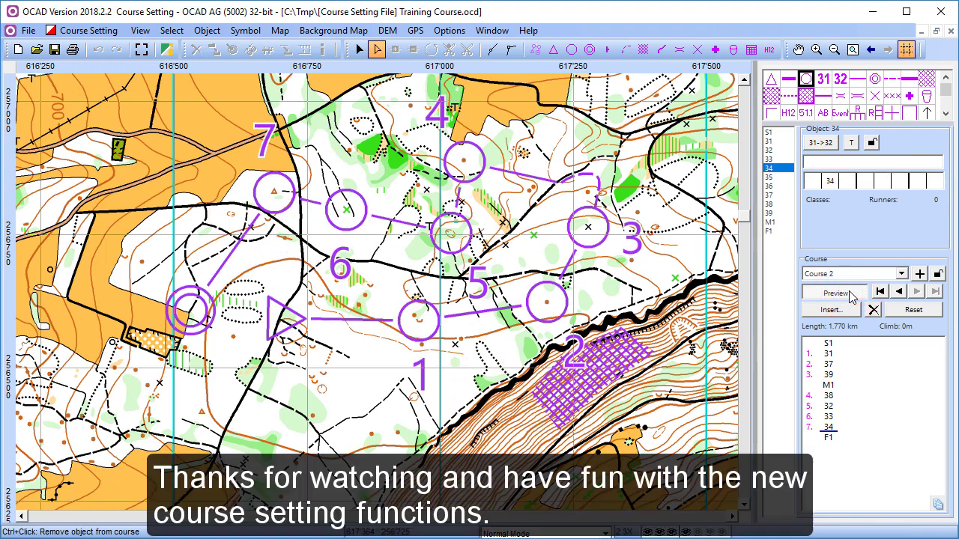